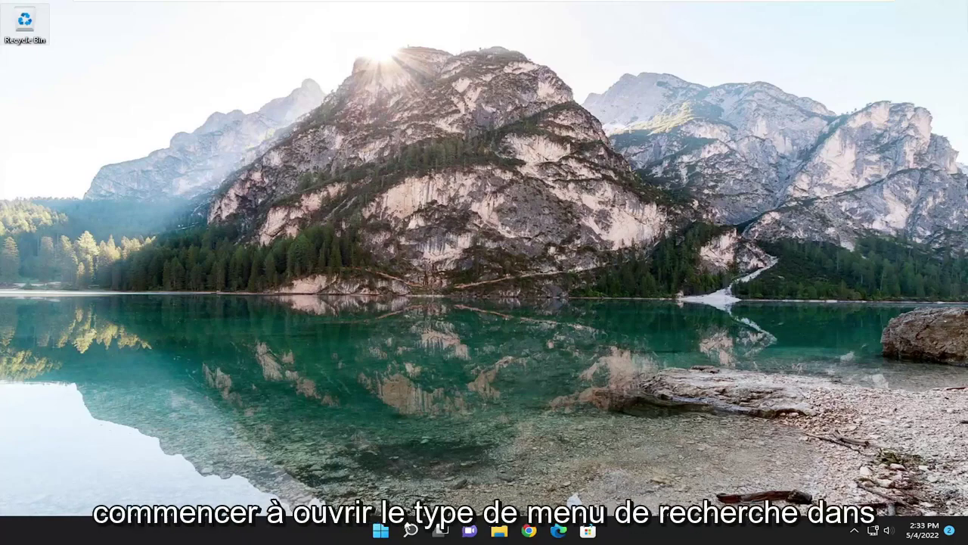
Run the Windows Update troubleshooter from Troubleshoot > Other troubleshooters, then close its results
left_click(409, 530)
type("troubleshoot")
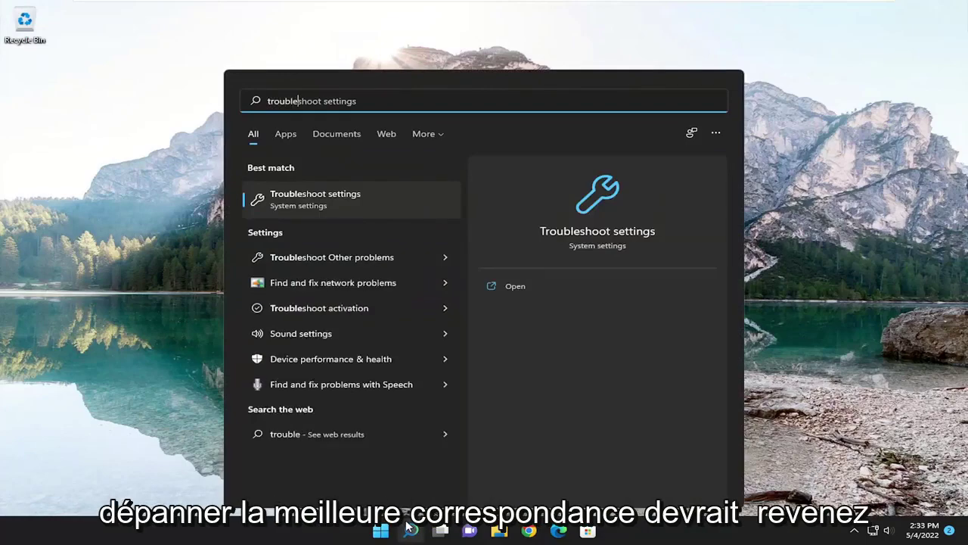
left_click(325, 198)
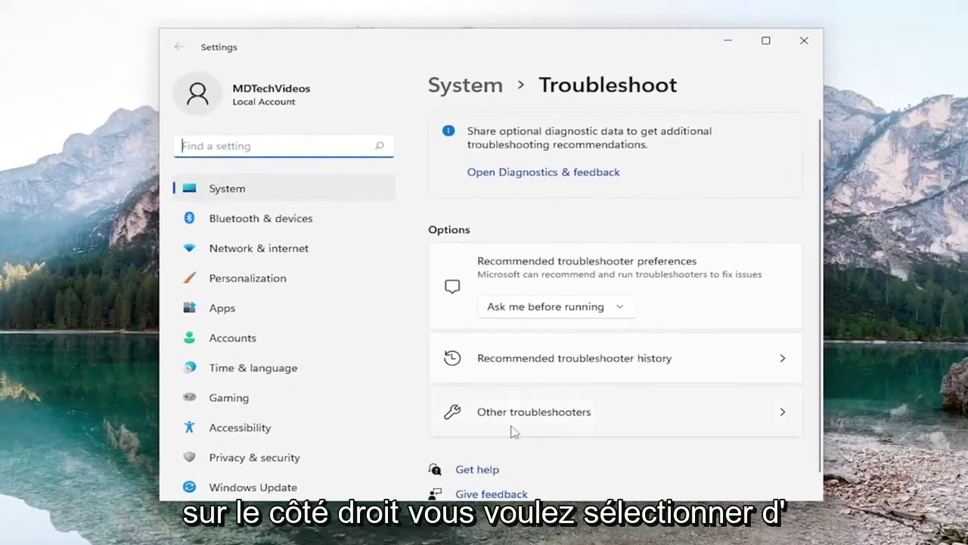
left_click(561, 421)
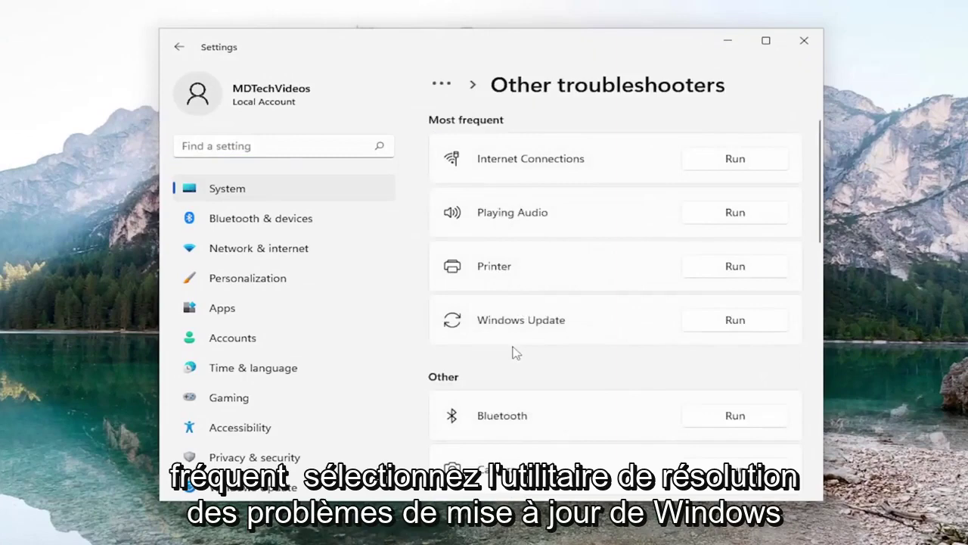
left_click(734, 320)
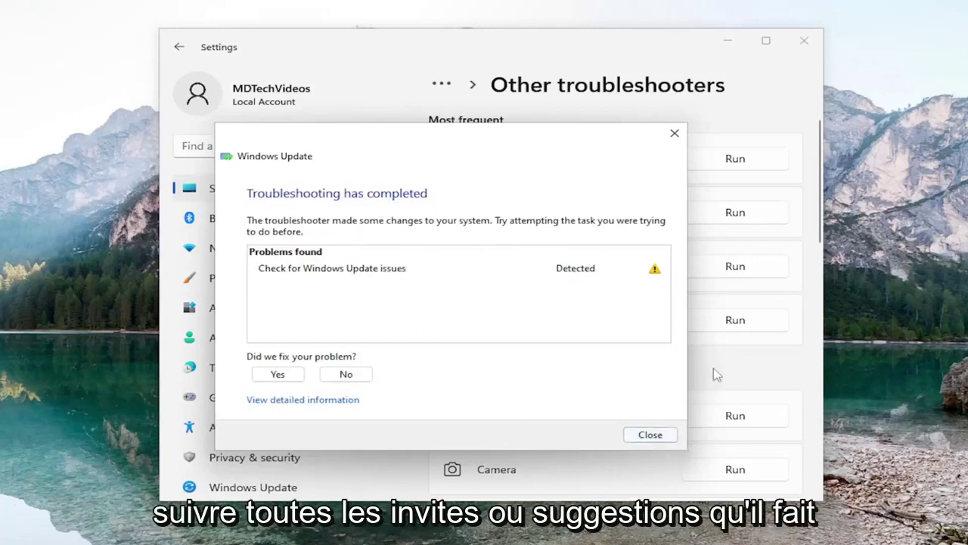
left_click(649, 435)
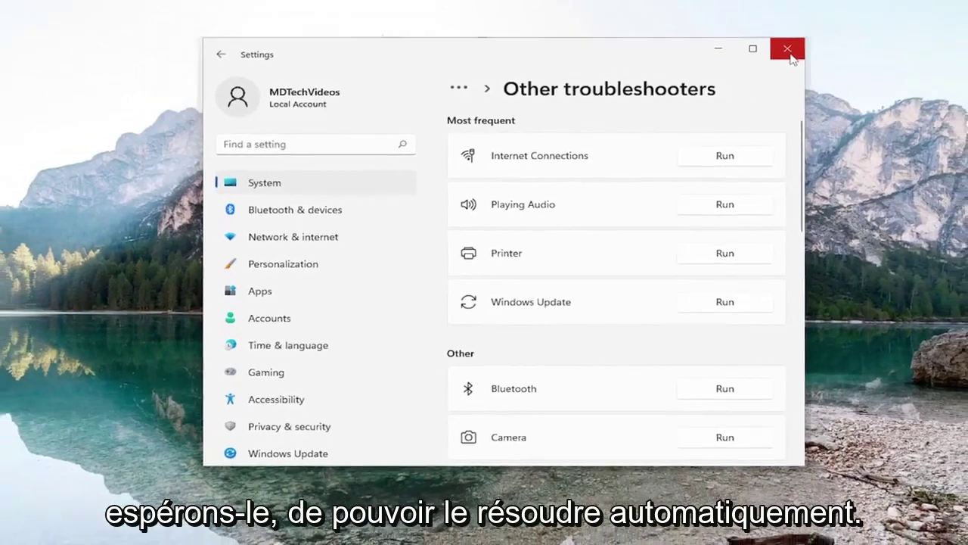
Close Settings, open Command Prompt as administrator, and enter sfc /scannow
left_click(802, 46)
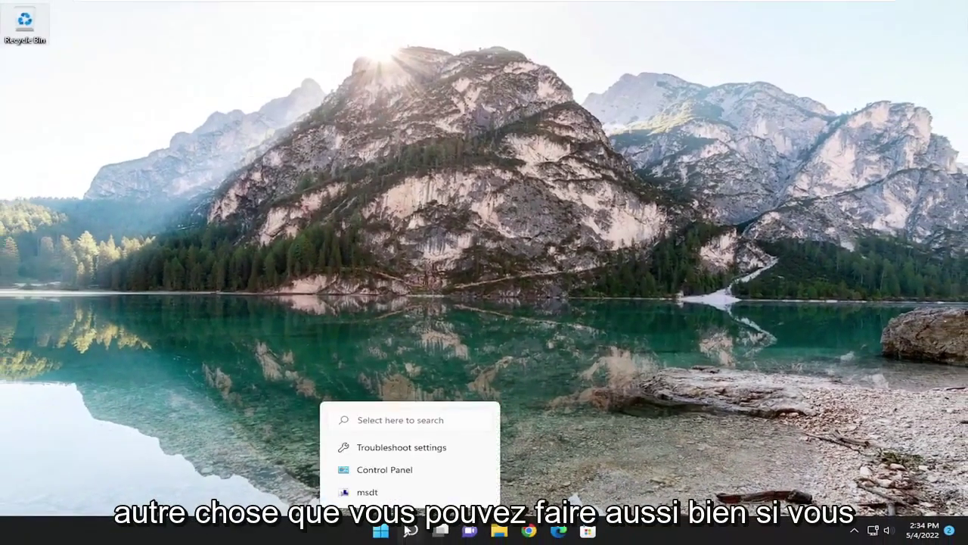
left_click(405, 539)
type("cmd")
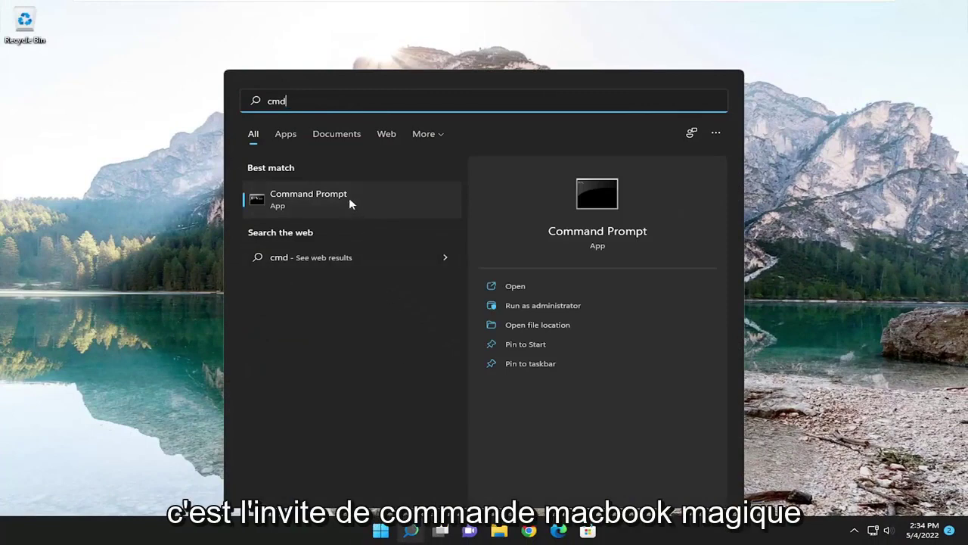
right_click(323, 199)
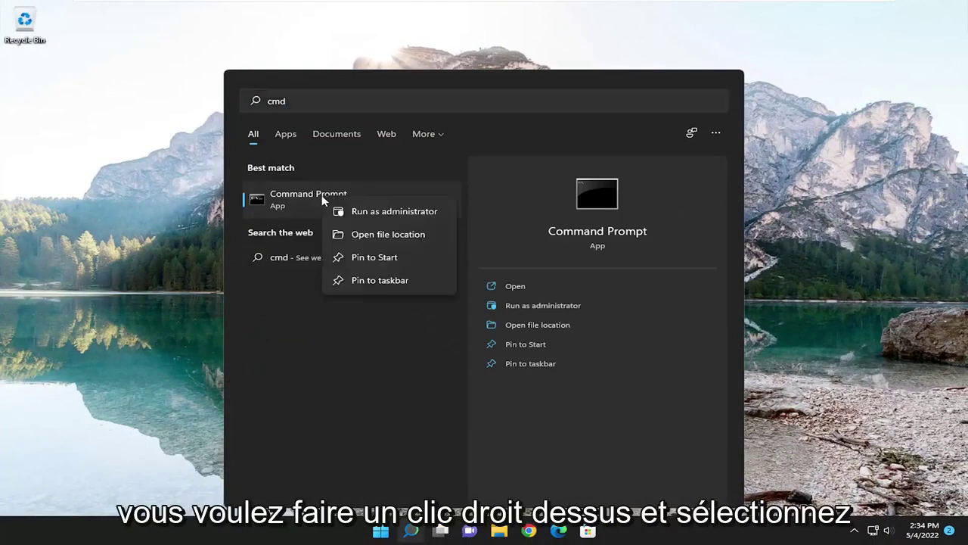
left_click(392, 216)
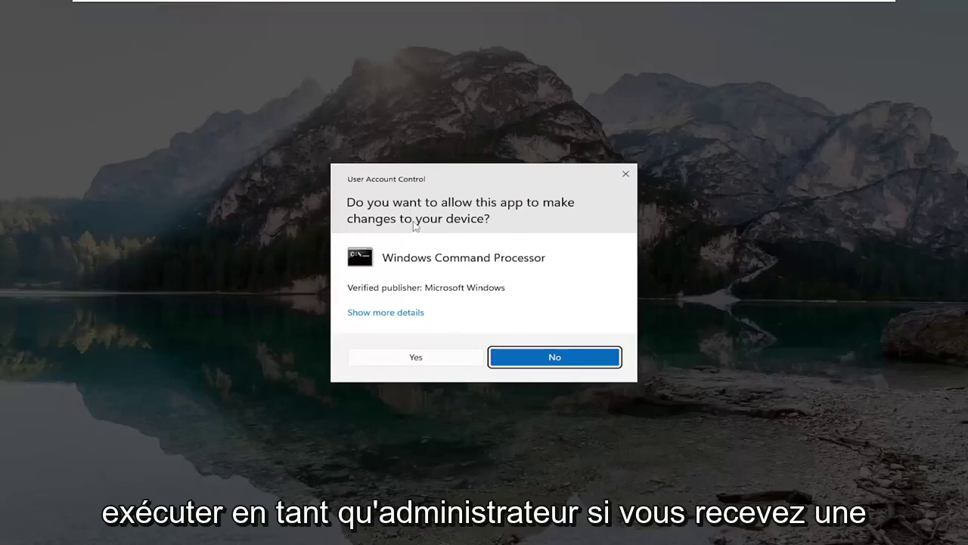
left_click(431, 360)
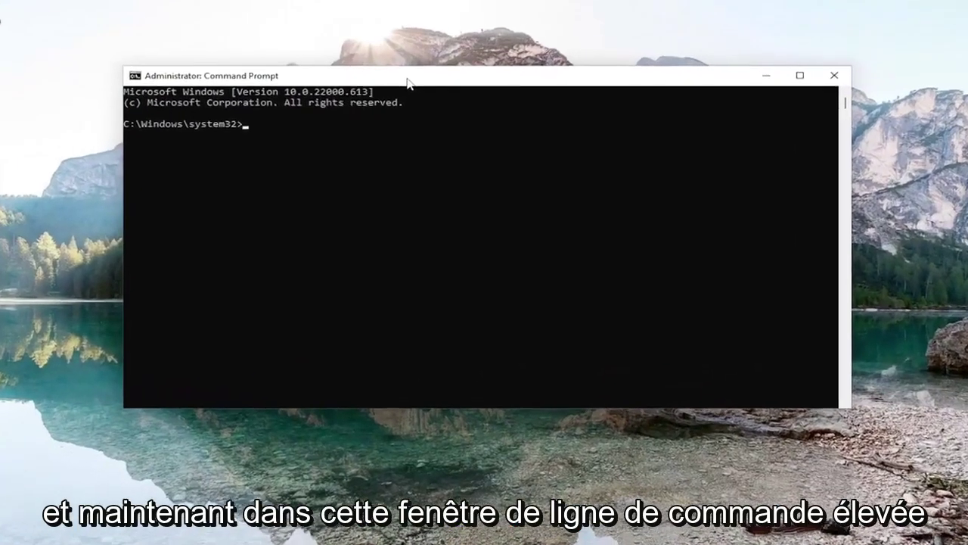
type("sfc")
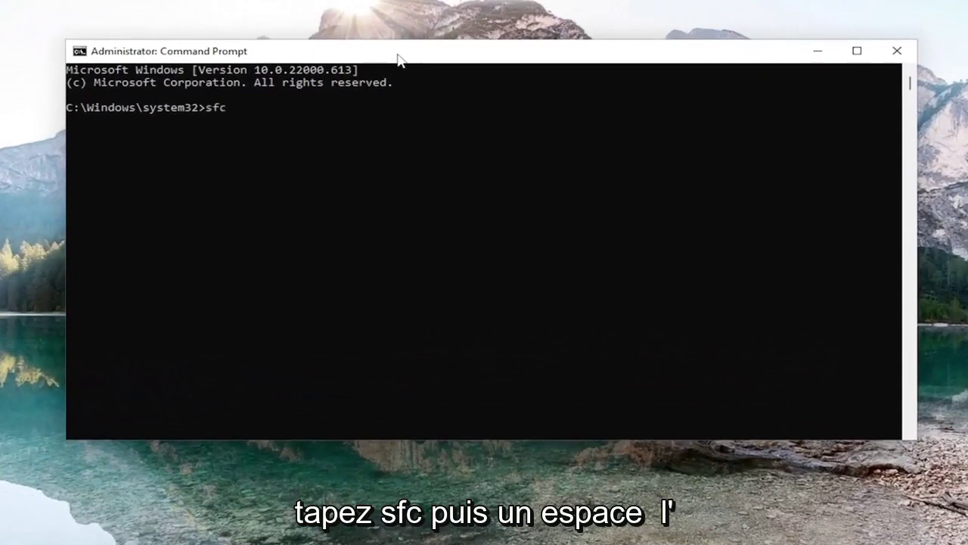
type(" /sc")
type("annow")
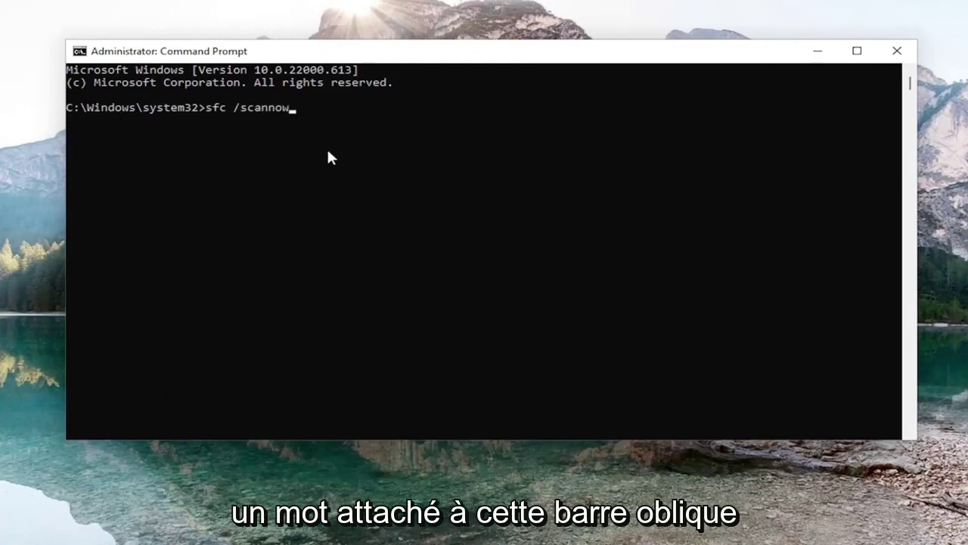
Run sfc /scannow and let it reach 100% verification with no integrity violations
key("Return")
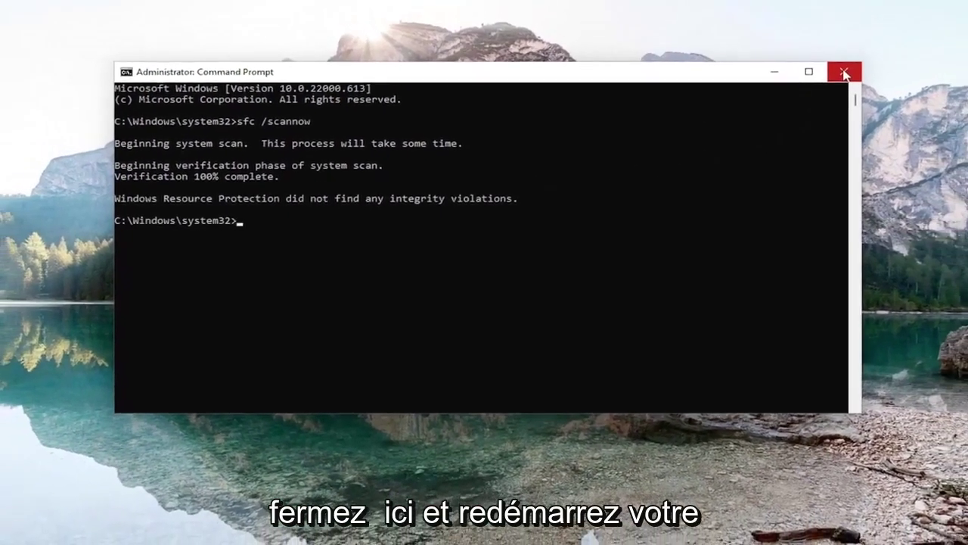
Close Command Prompt and restart the PC from the Start button's right-click menu
left_click(844, 72)
right_click(381, 530)
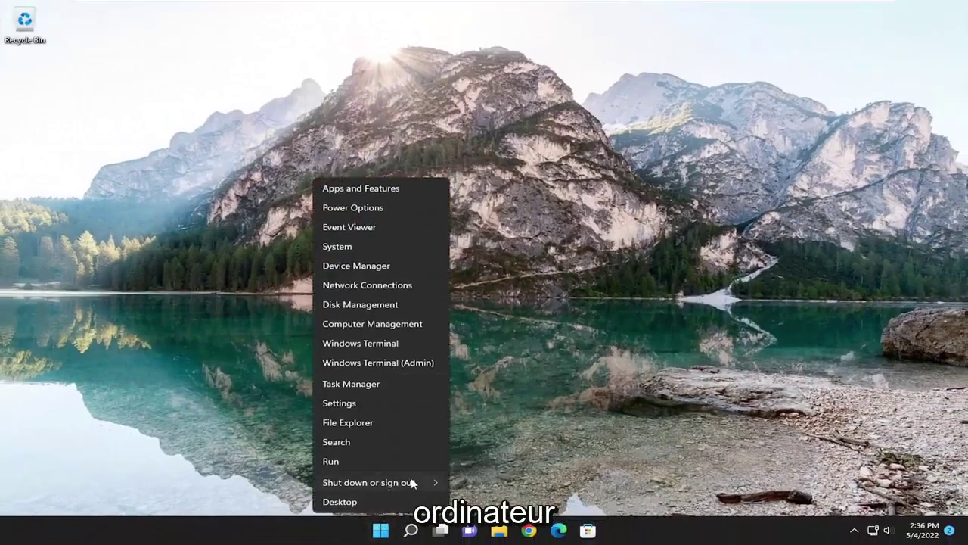
mouse_move(370, 482)
left_click(472, 501)
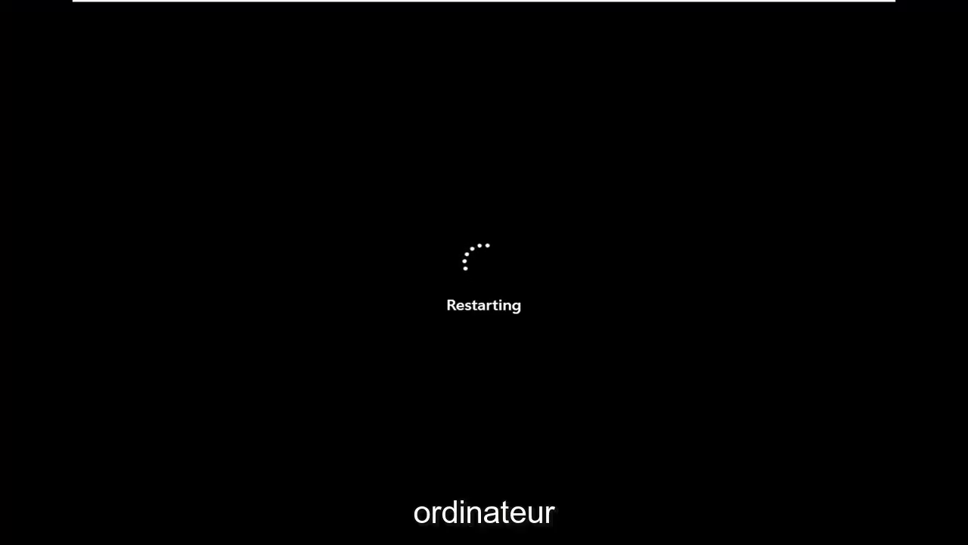